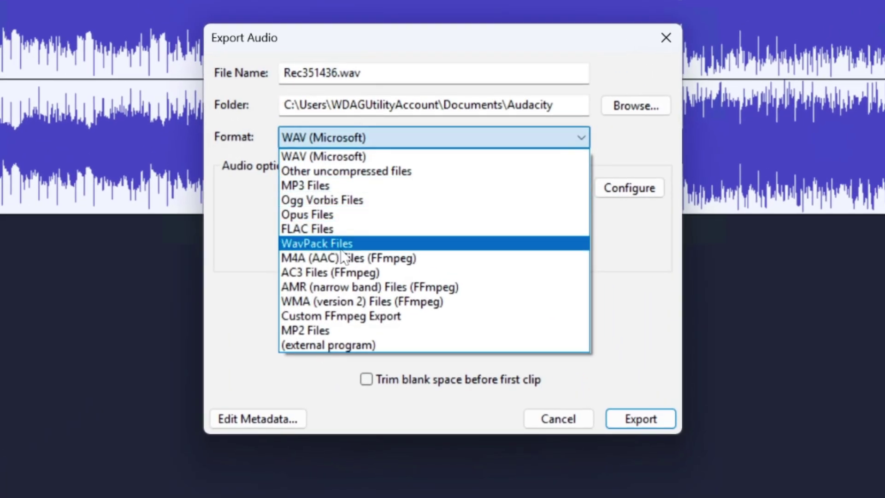
- Attempt an M4A (AAC) export and dismiss the FFmpeg-required warning
click(352, 258)
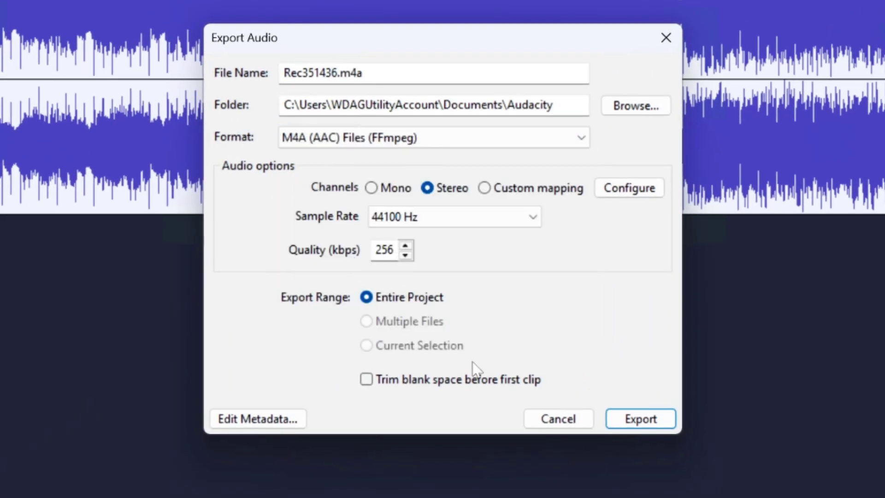
click(636, 419)
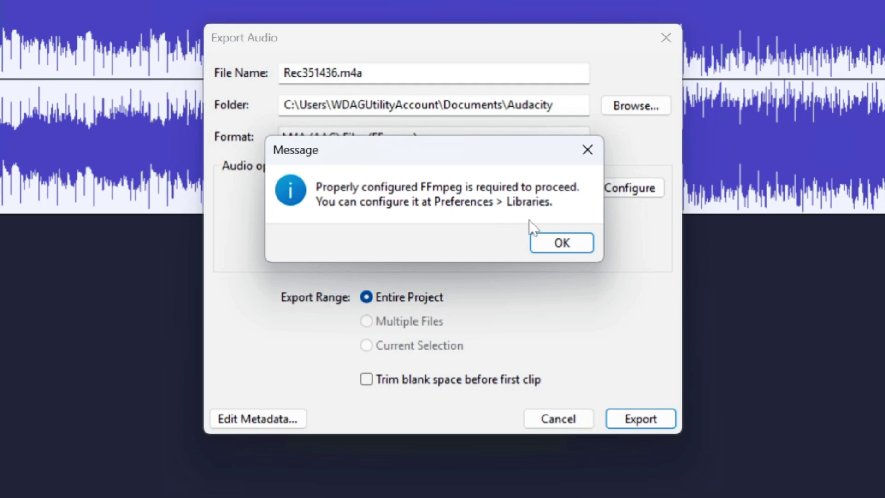
click(562, 243)
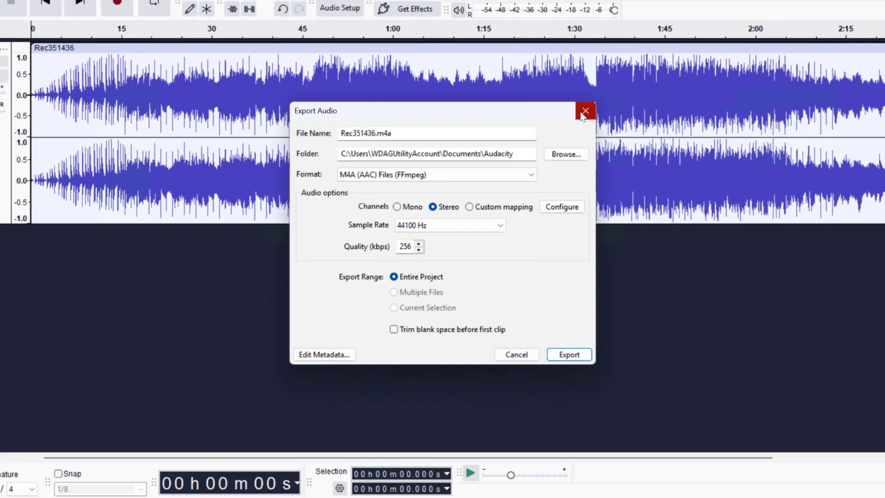
- Go to Edit > Preferences > Libraries, see FFmpeg not found, and use the Download help link
click(666, 38)
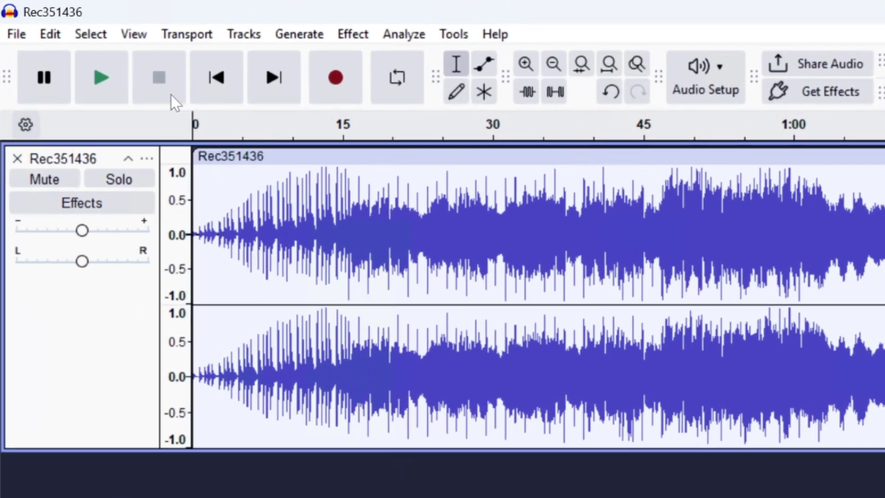
click(52, 34)
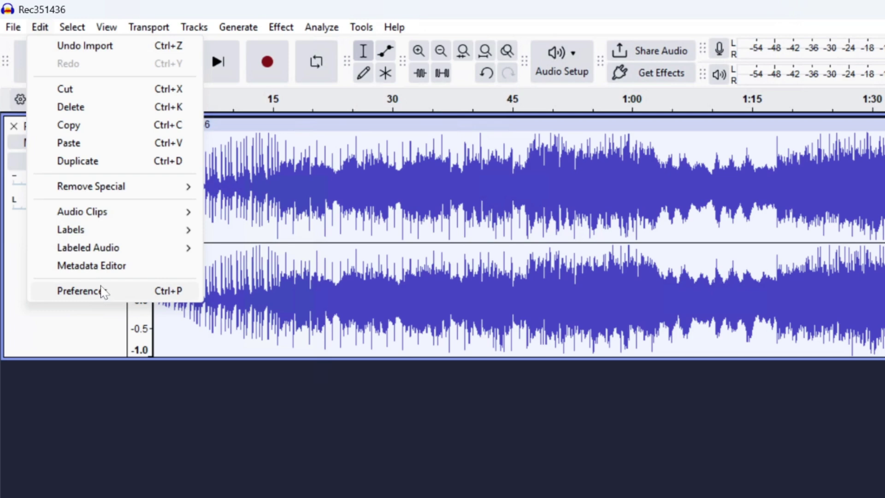
click(80, 290)
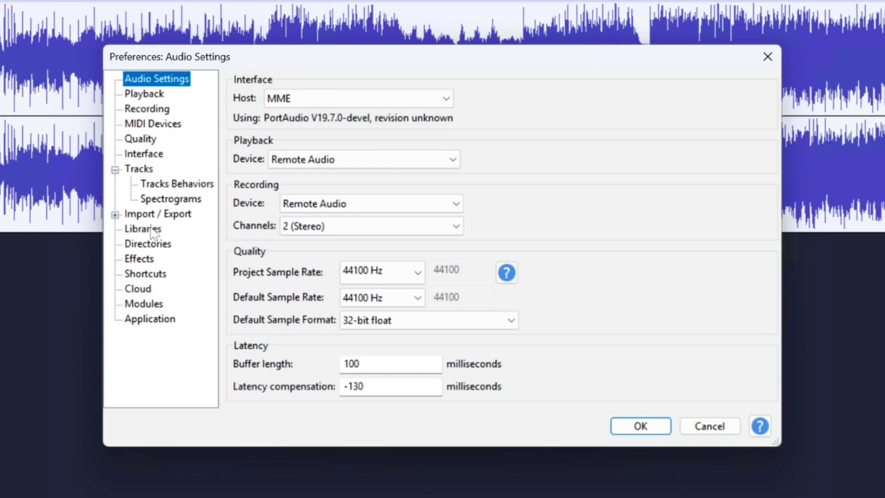
click(146, 229)
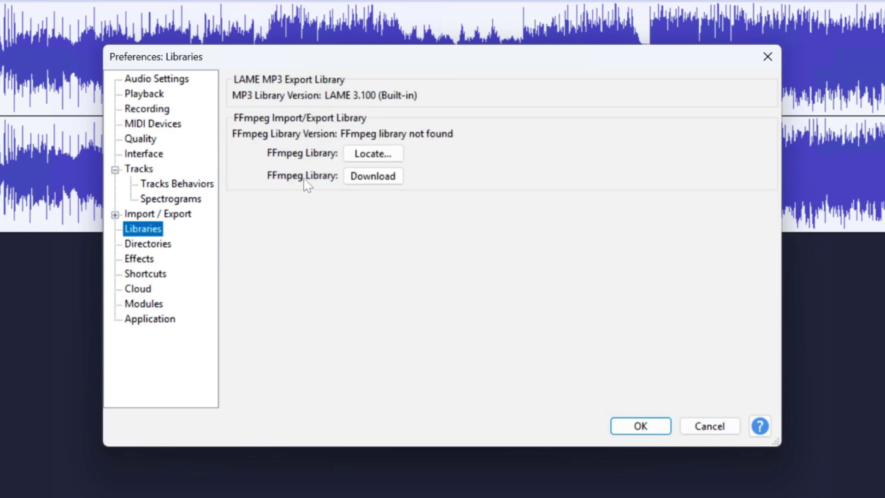
click(373, 176)
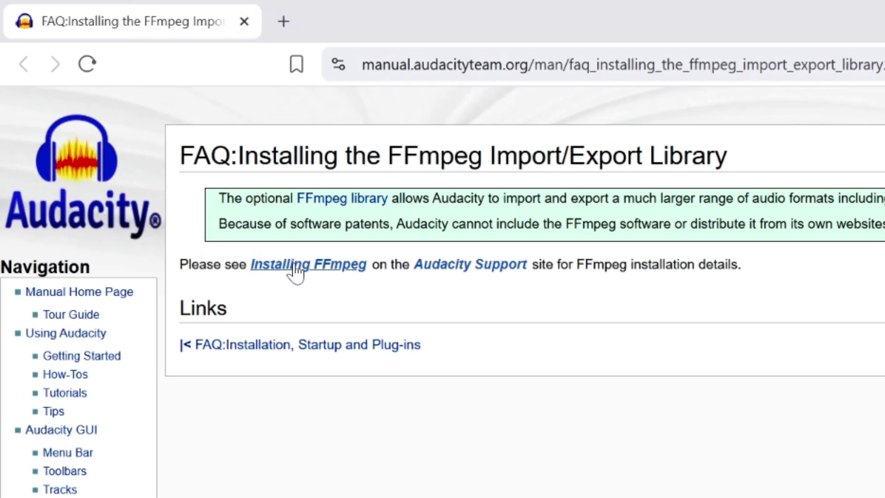
- Follow the Installing FFmpeg guide to the recommended lame.buanzo.org installer page
click(149, 128)
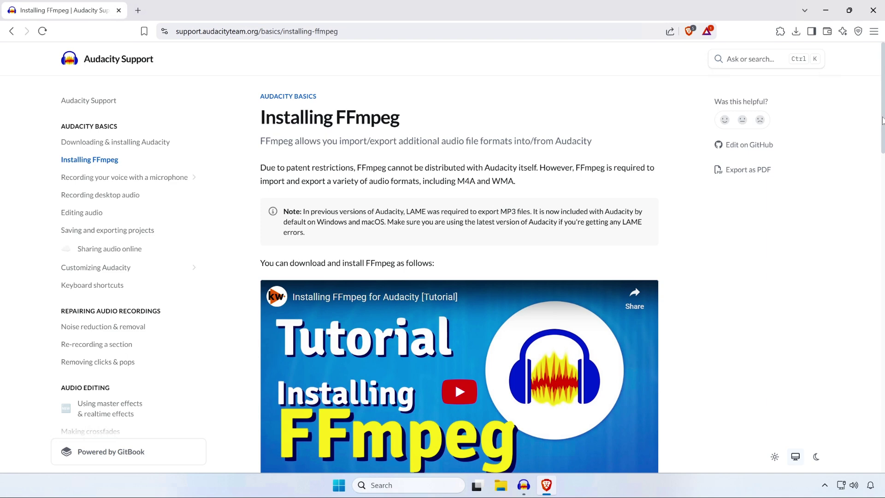
drag(883, 125, 880, 233)
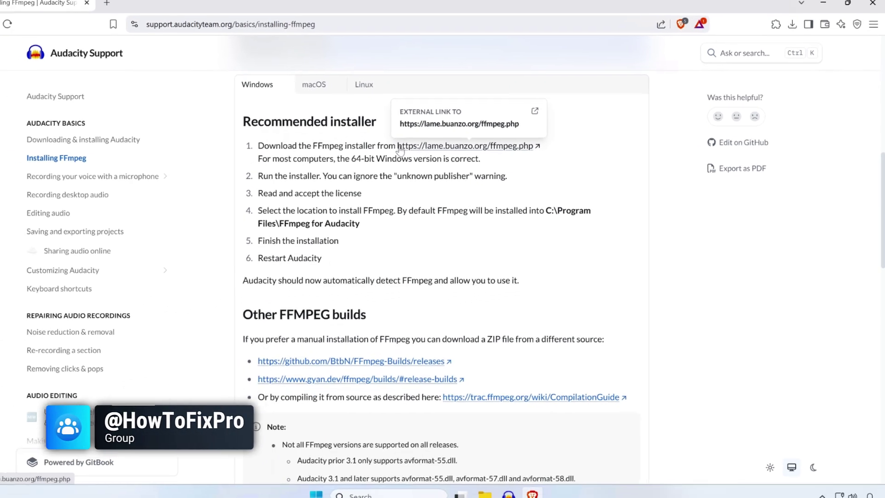
click(400, 147)
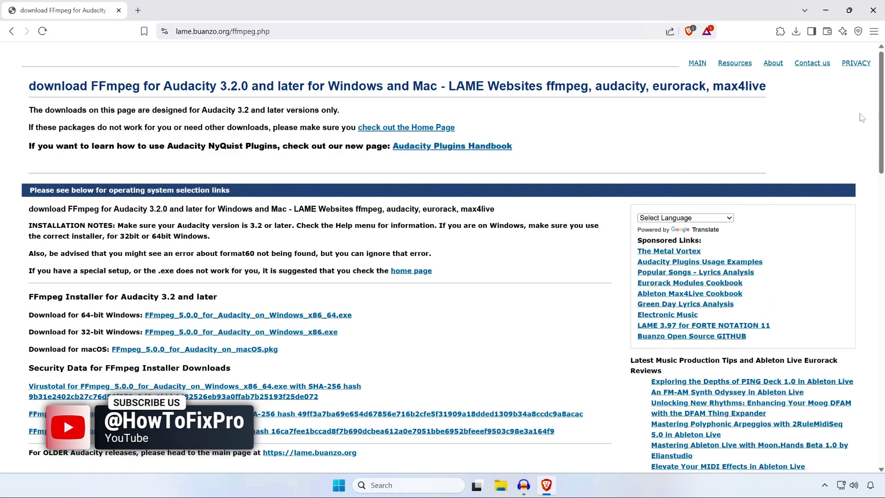
drag(876, 107, 874, 173)
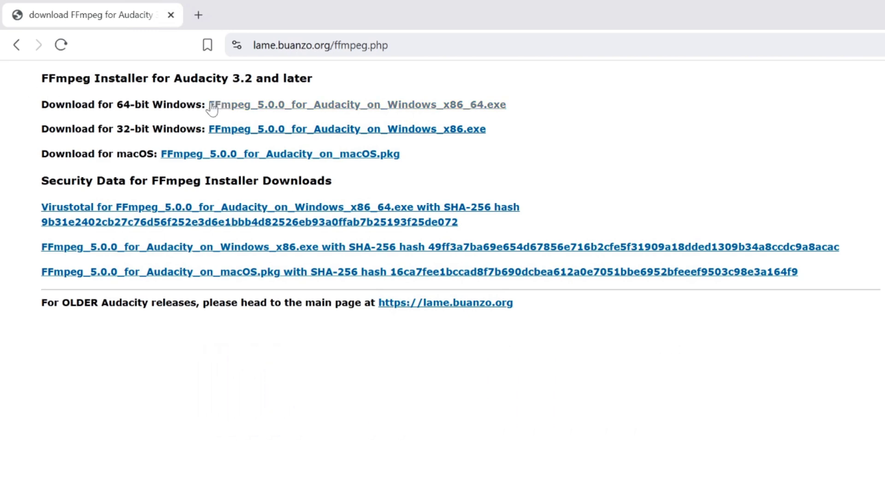
- Download the 64-bit Windows FFmpeg installer and show it in the Downloads folder
click(213, 107)
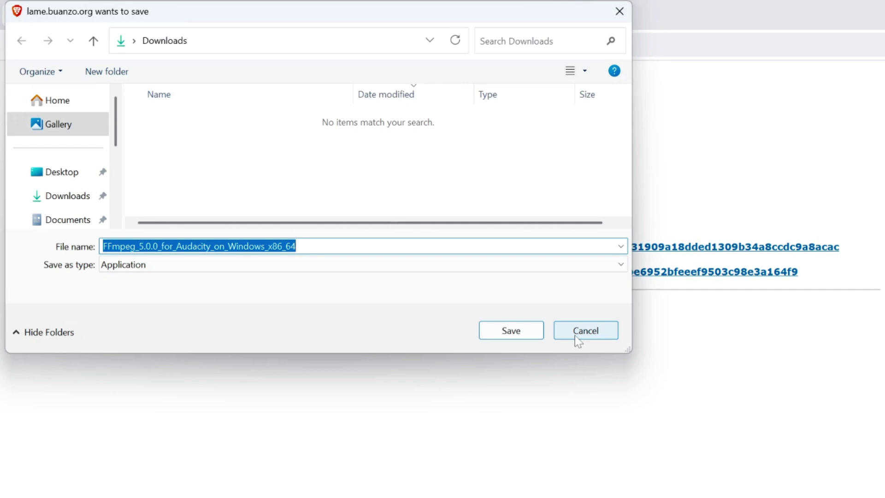
click(511, 331)
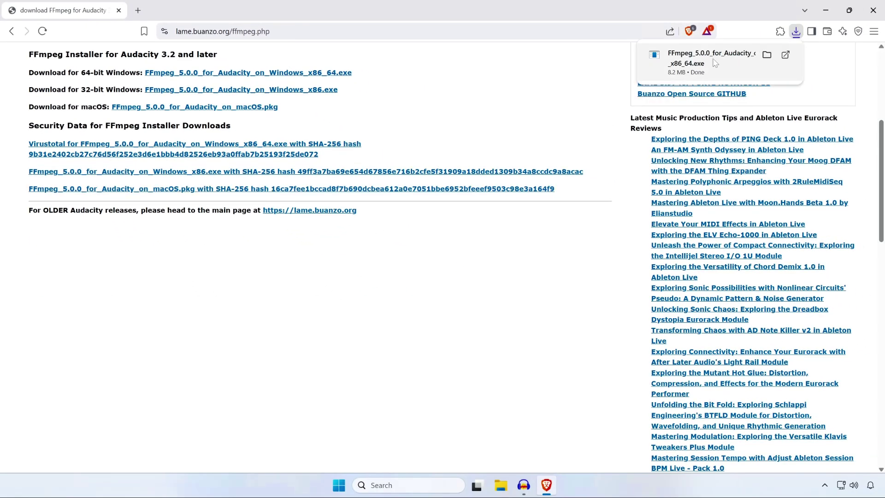
click(797, 34)
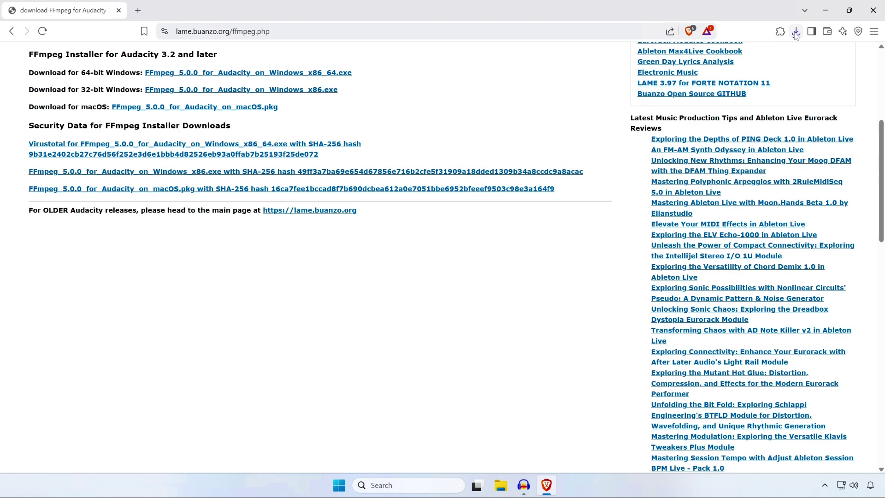
click(796, 32)
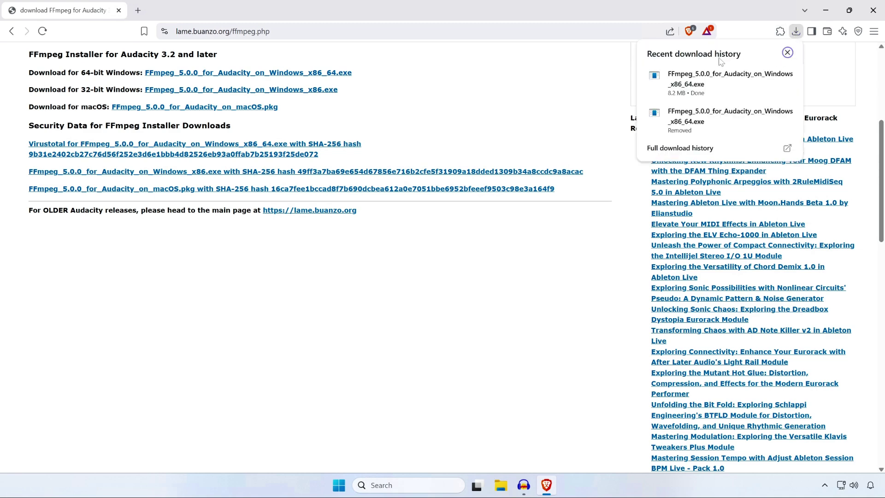
mouse_move(713, 82)
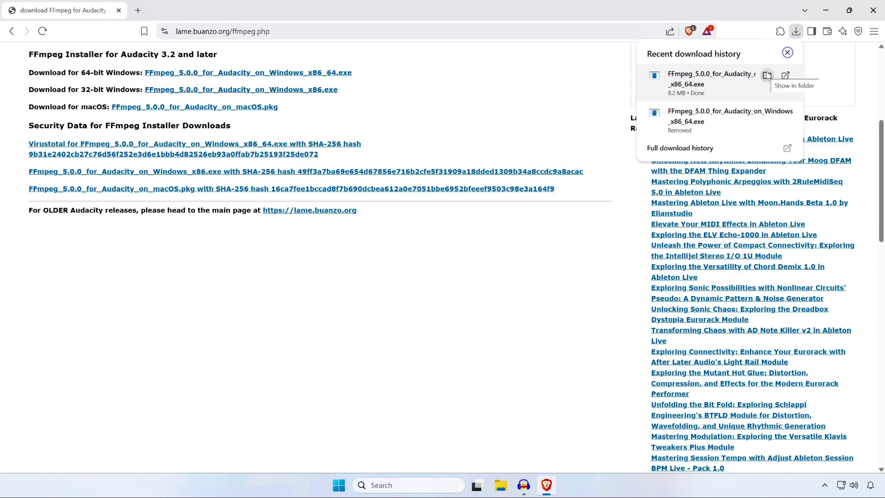
click(766, 75)
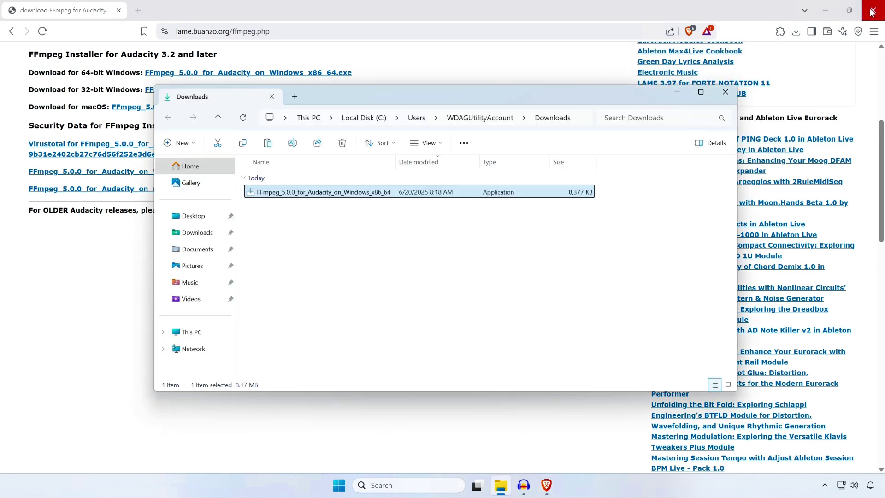
- Close the browser and launch the downloaded FFmpeg for Audacity installer
click(873, 12)
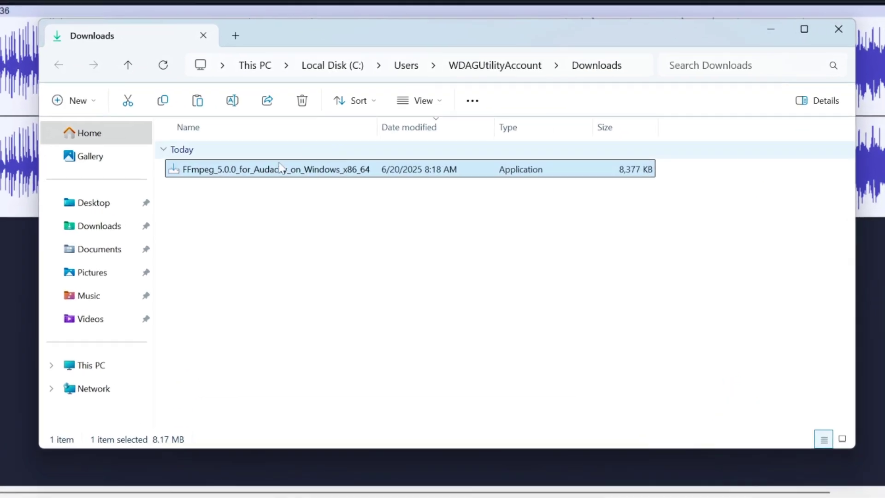
right_click(223, 170)
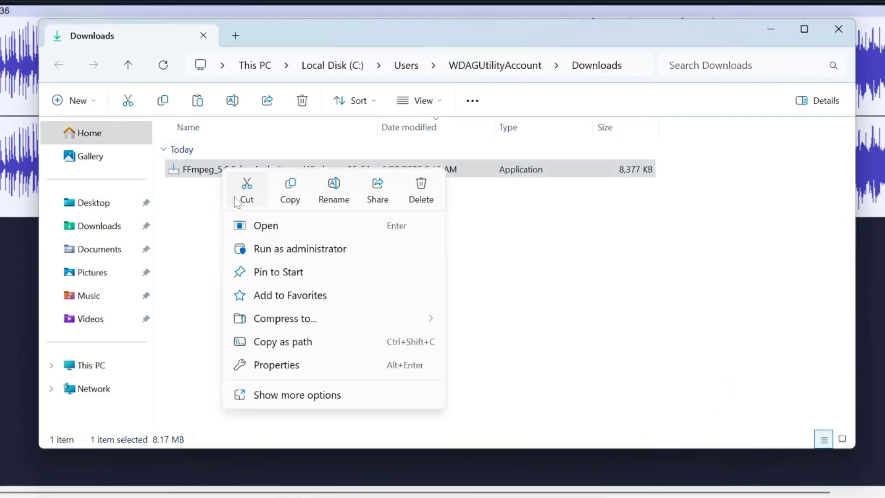
click(265, 227)
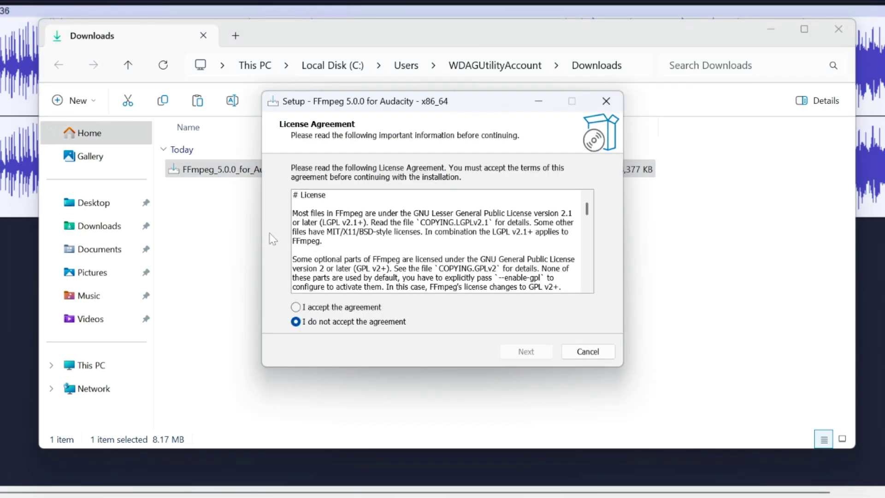
- Accept the license and copy the default install path C:\Program Files\FFmpeg For Audacity
click(339, 307)
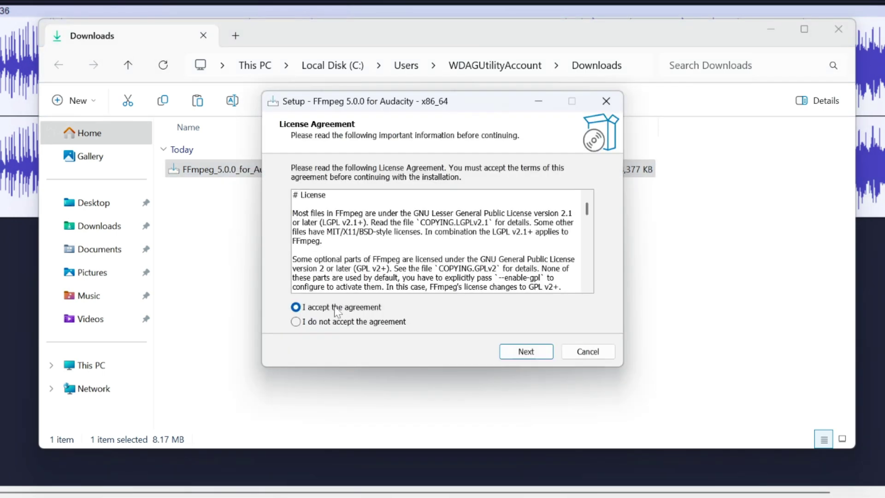
click(538, 356)
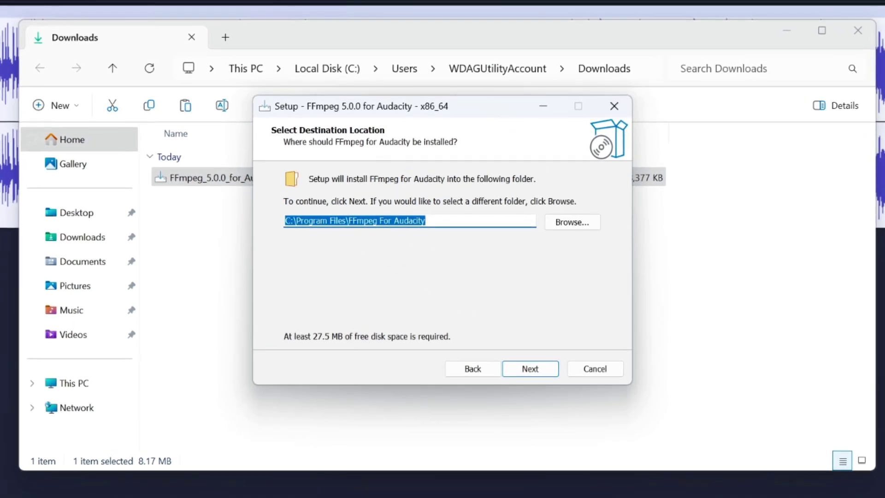
click(471, 220)
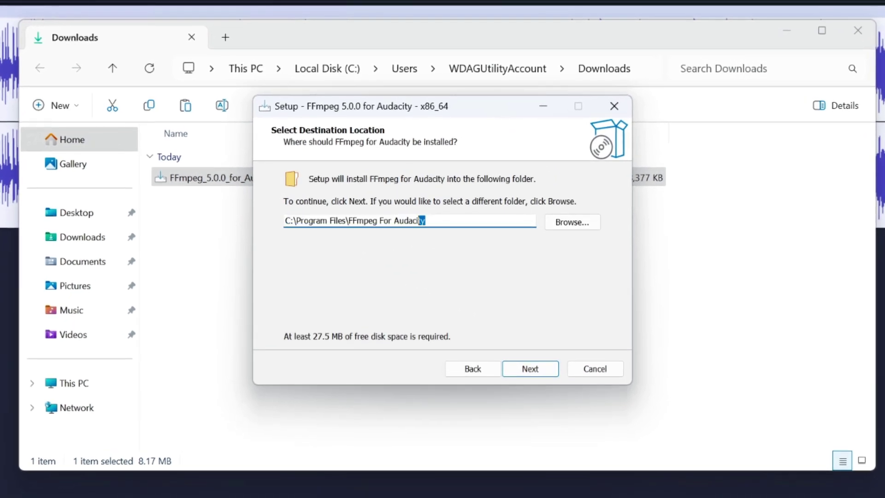
drag(424, 220, 285, 219)
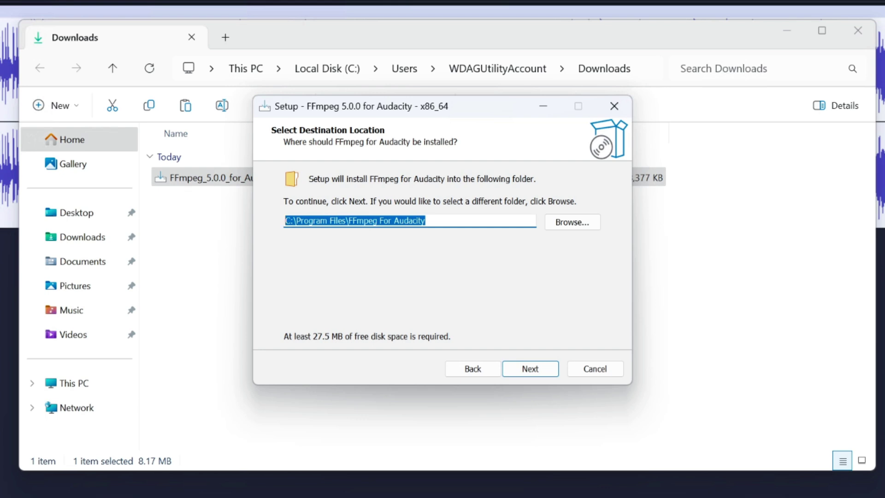
right_click(359, 220)
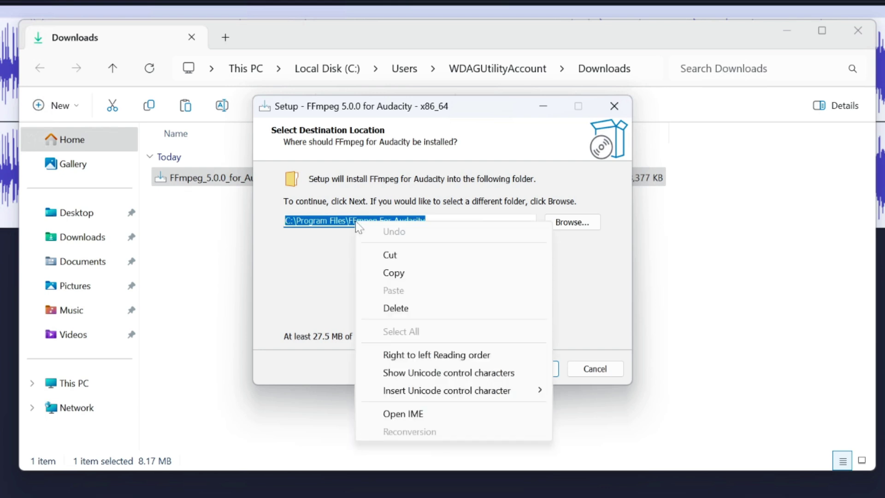
click(393, 272)
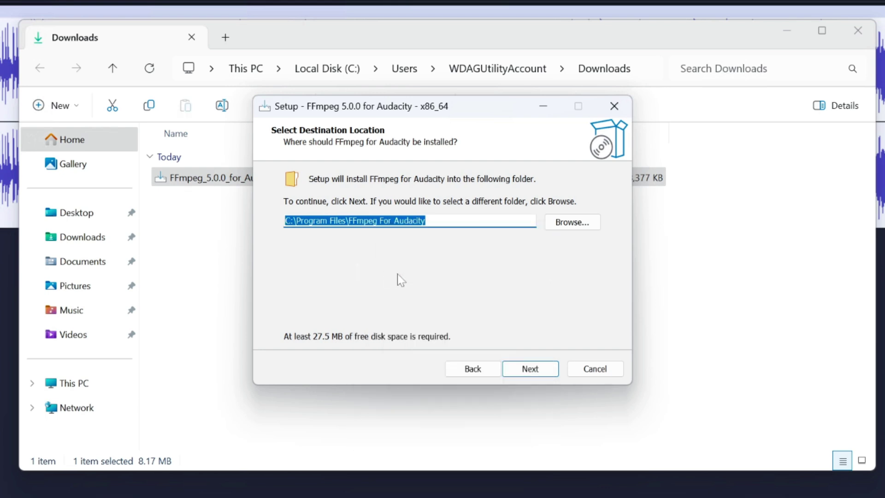
- Install FFmpeg to the default folder and finish the setup wizard
click(531, 369)
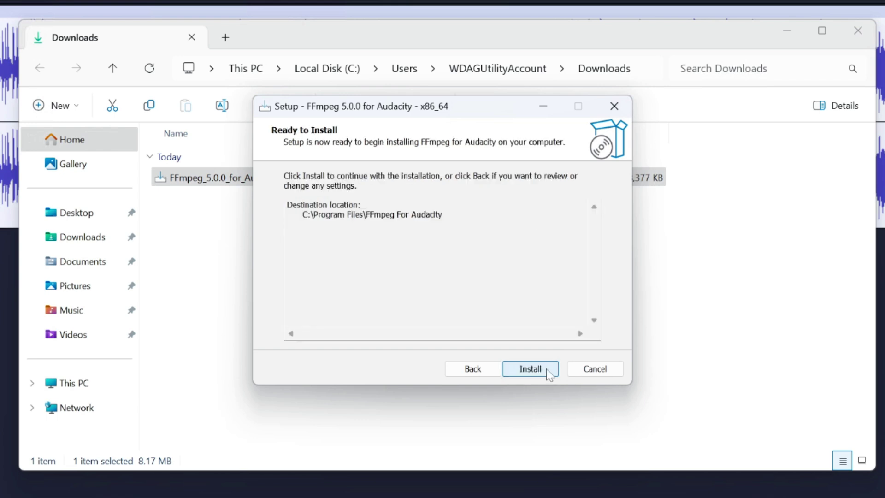
click(530, 369)
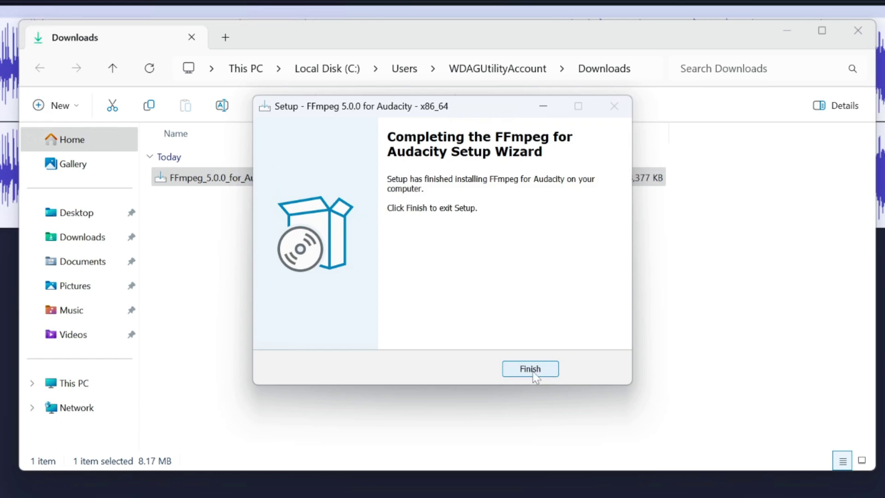
click(536, 372)
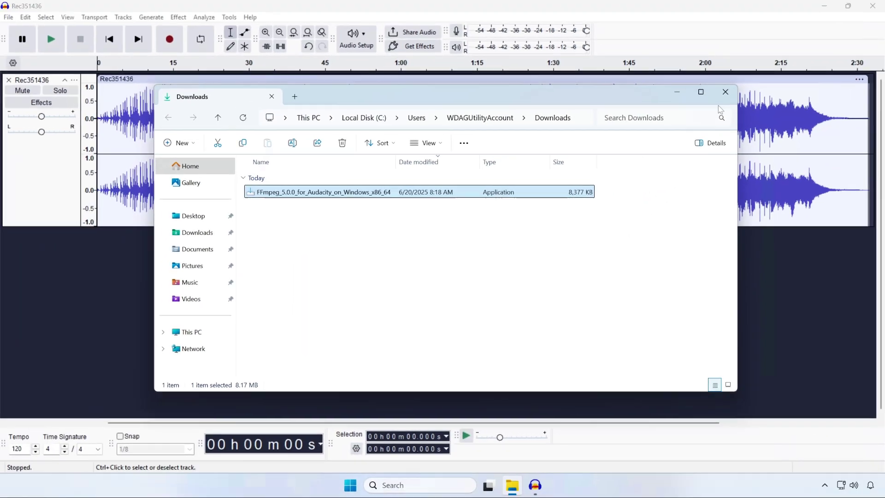
- Locate FFmpeg manually by pasting C:\Program Files\FFmpeg For Audacity, confirm detection, and save preferences
click(727, 94)
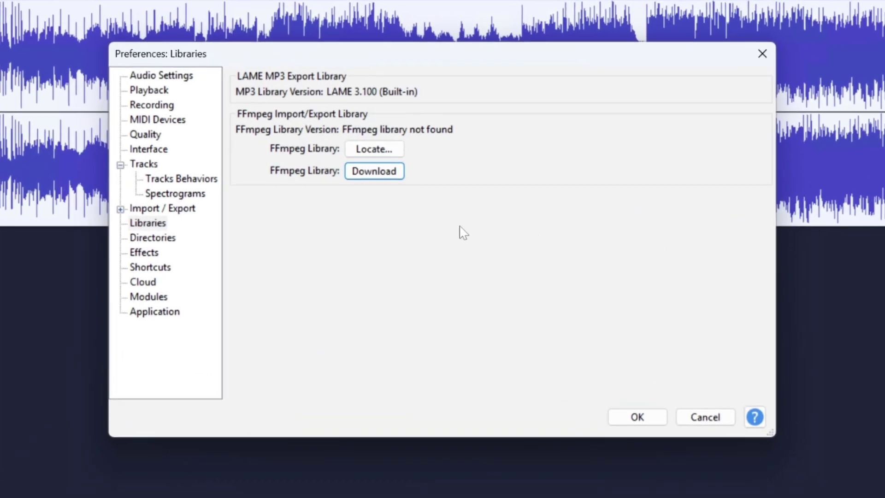
click(380, 149)
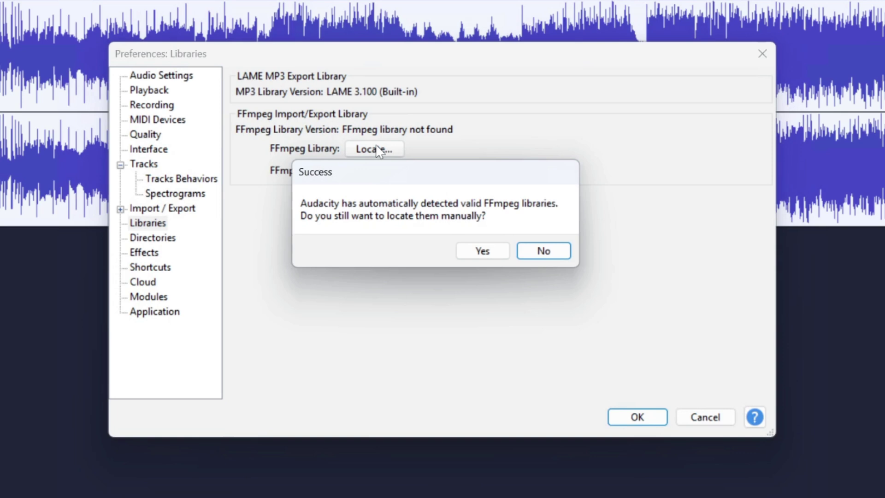
click(481, 250)
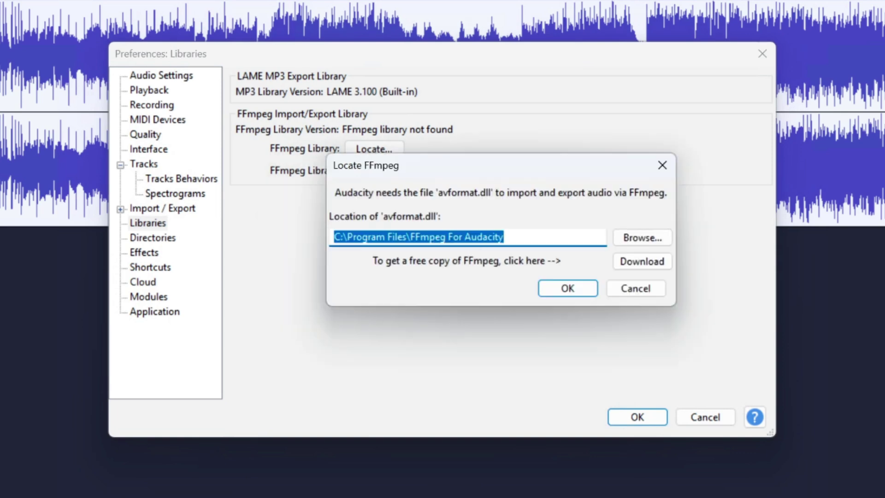
right_click(552, 241)
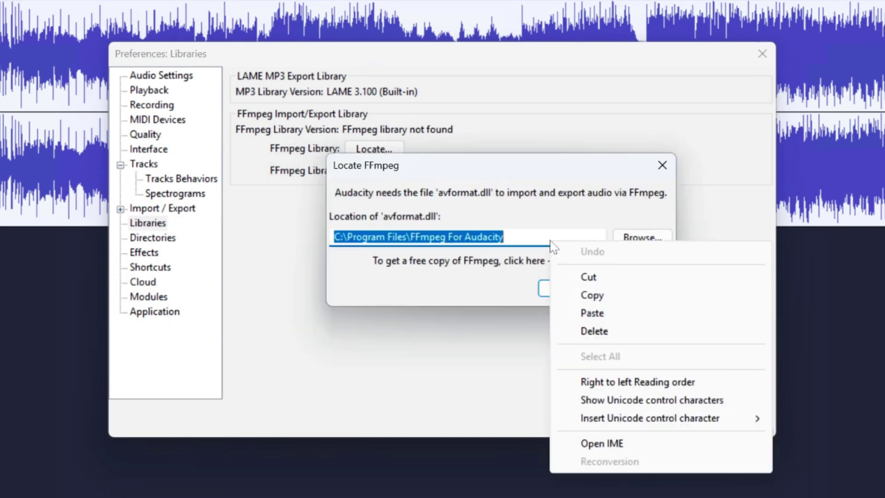
click(592, 315)
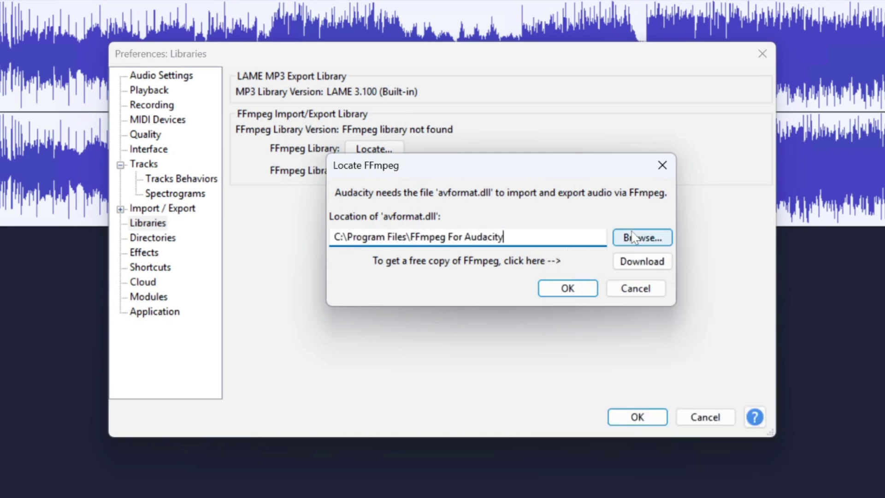
click(567, 288)
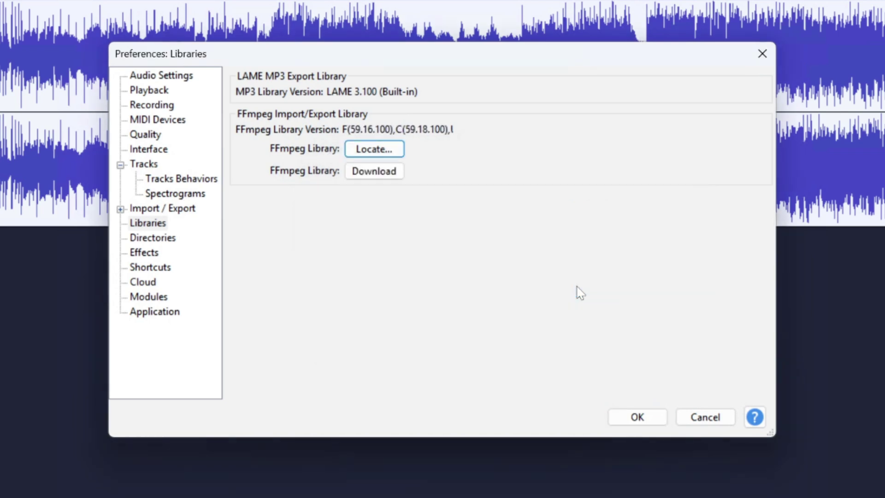
click(638, 417)
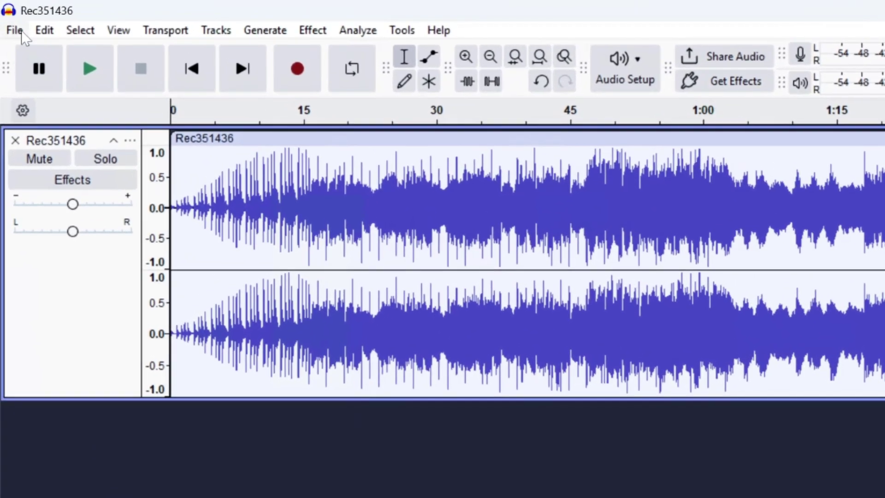
- Export the recording to this computer as M4A (AAC) Files (FFmpeg)
click(9, 17)
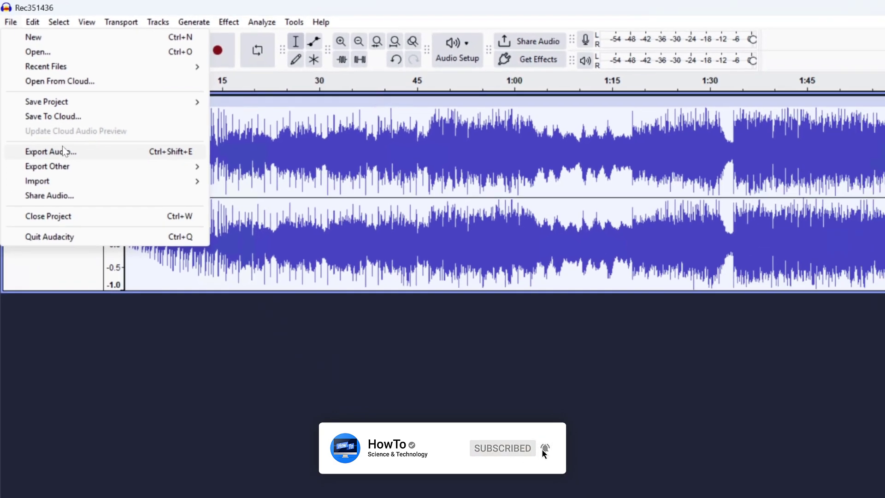
click(69, 206)
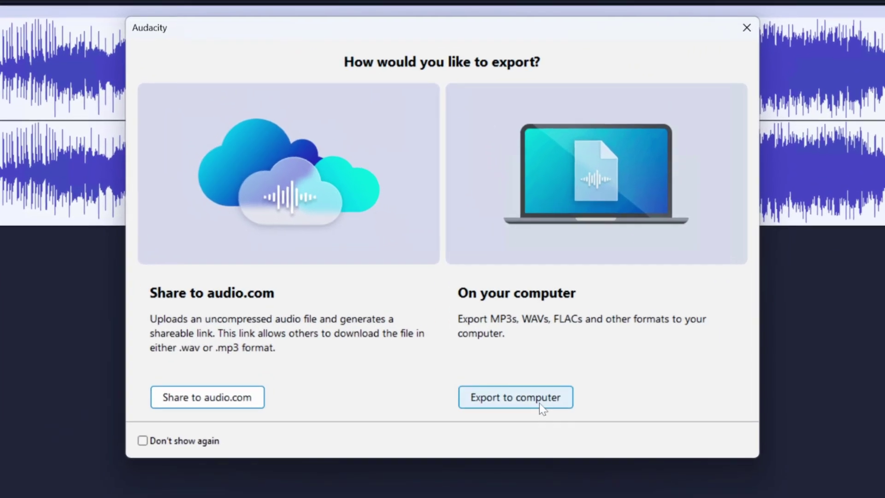
click(542, 403)
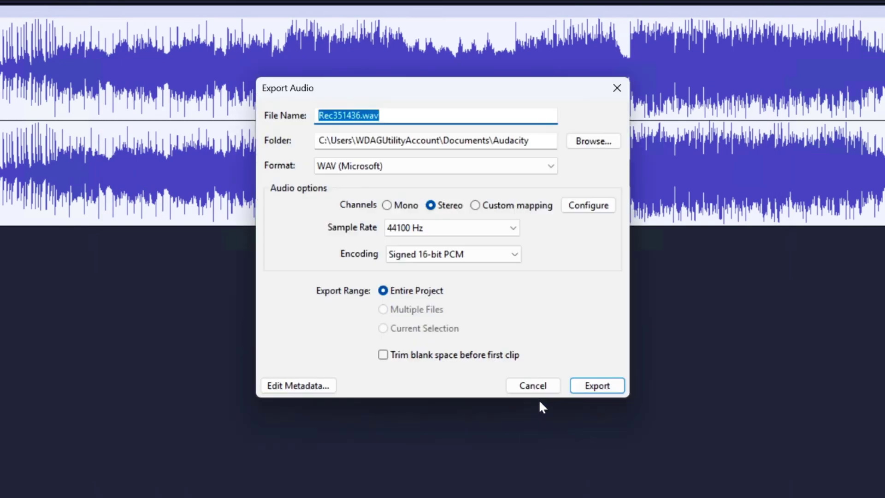
click(335, 143)
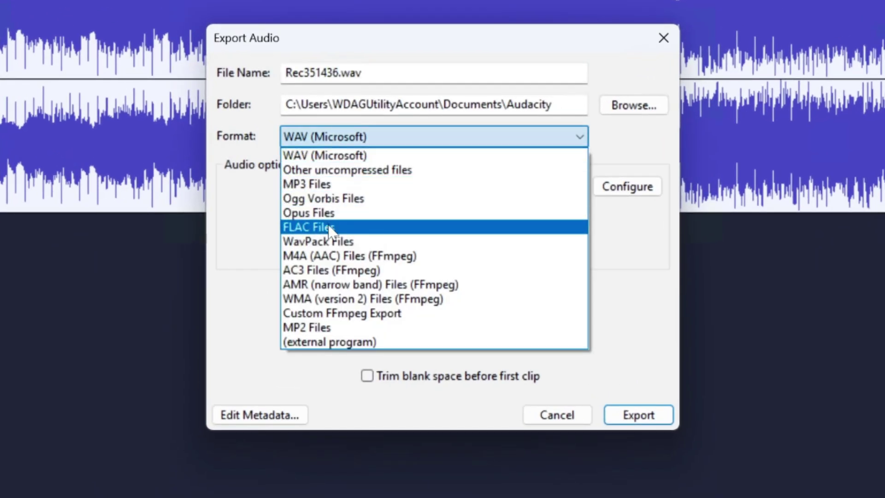
click(334, 256)
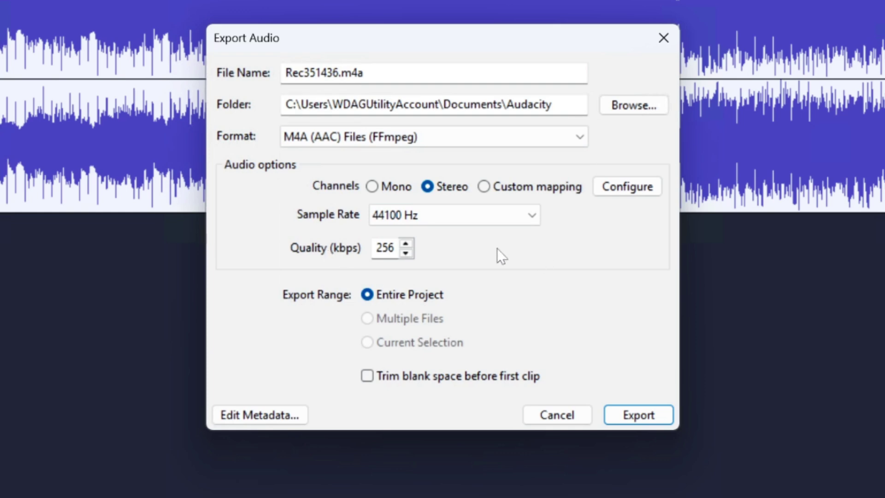
click(636, 415)
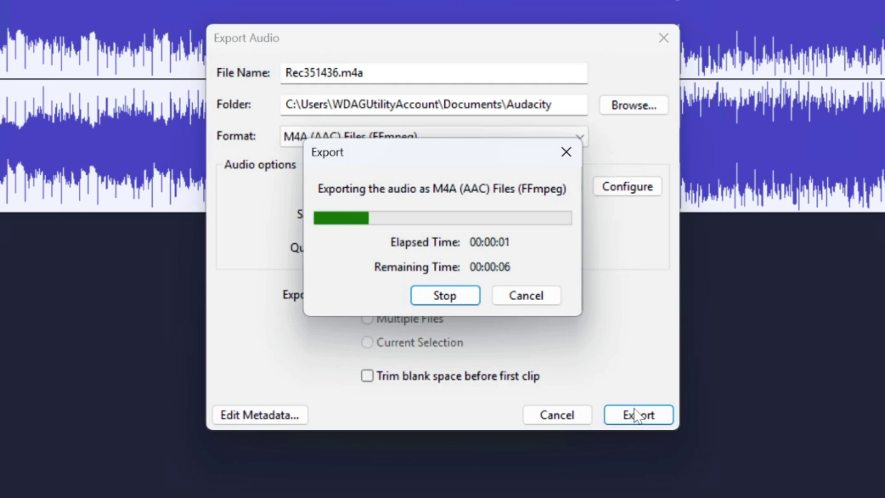